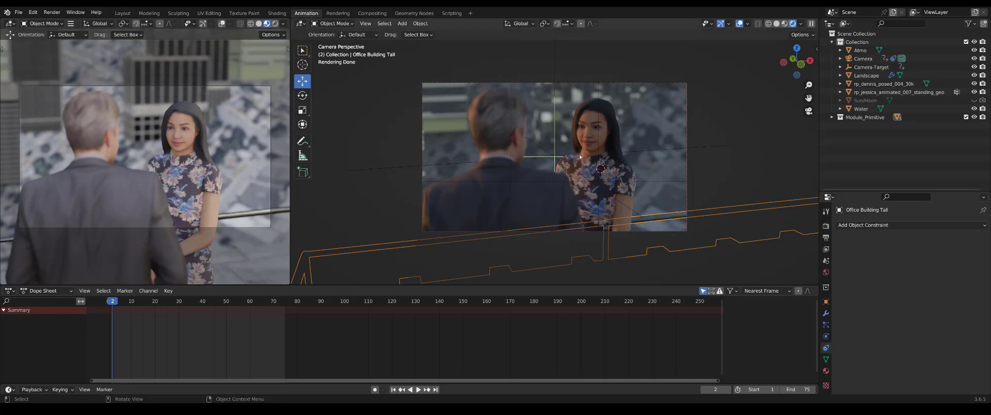
Play the existing camera animation and stop it at its end, around frame 75
key("space")
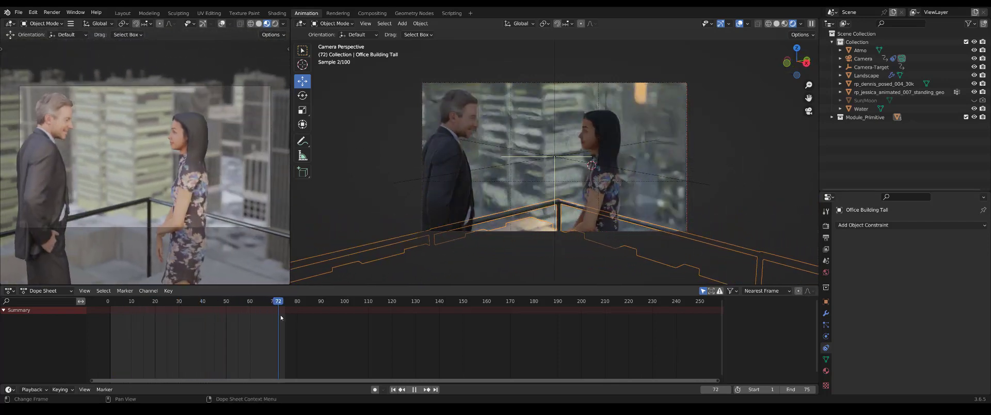
key("space")
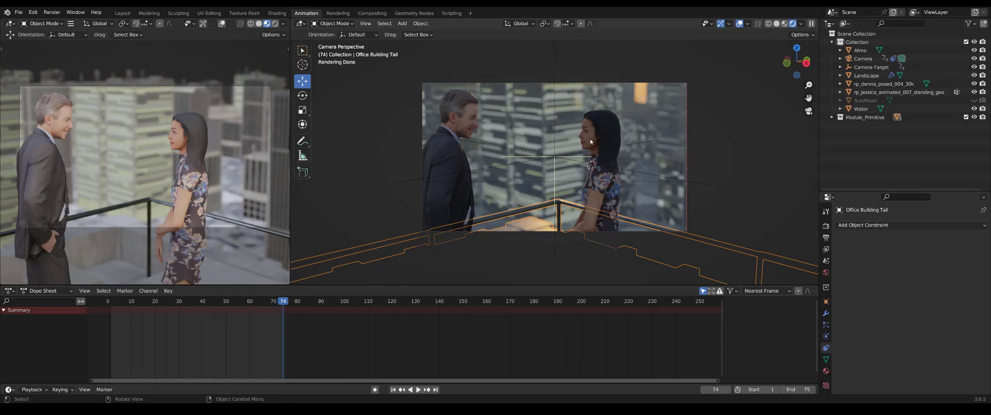
key("space")
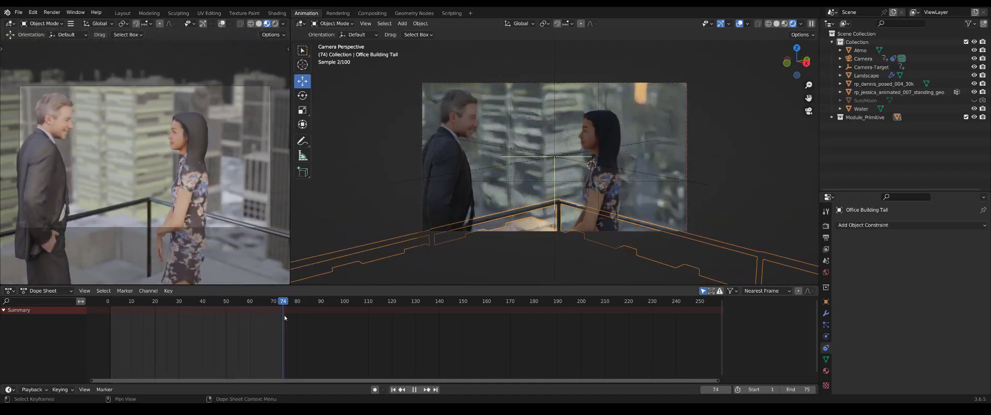
key("space")
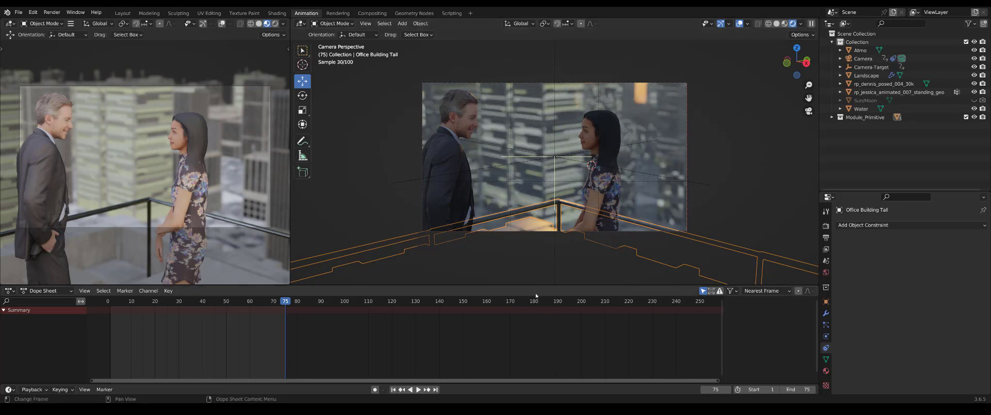
Delete the Camera-Target empty and select the camera to check its Track To constraint
left_click(562, 160)
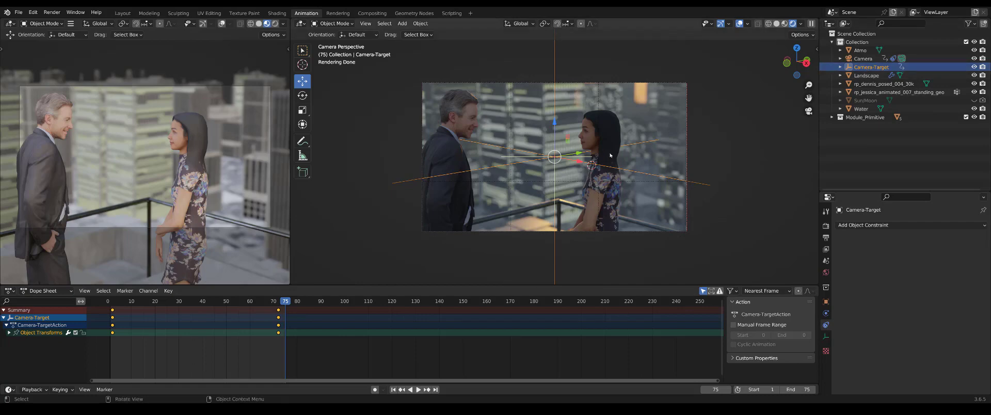
key("Delete")
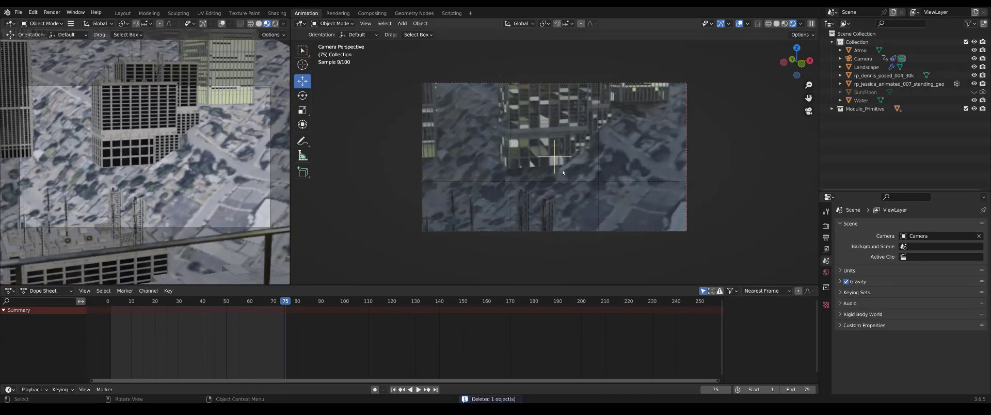
left_click(864, 58)
middle_click_drag(211, 239, 219, 229)
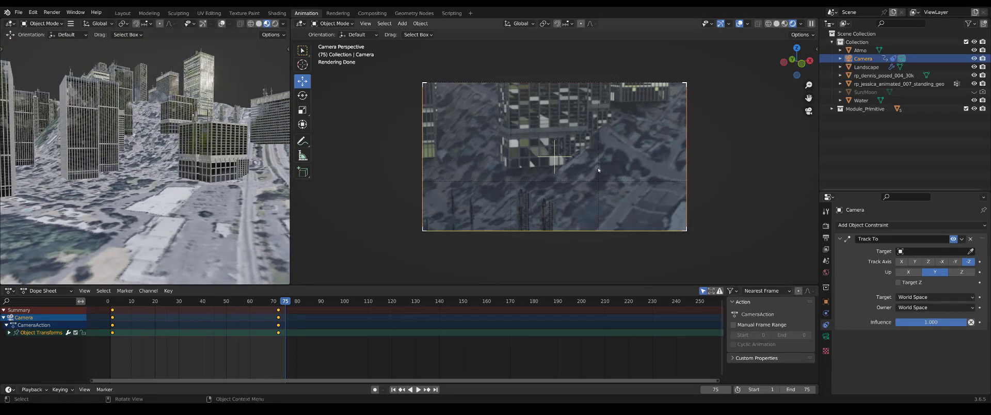
Frame the rp_dennis_posed_004_30k figure and survey the rooftop around the two characters to locate the camera
left_click(884, 76)
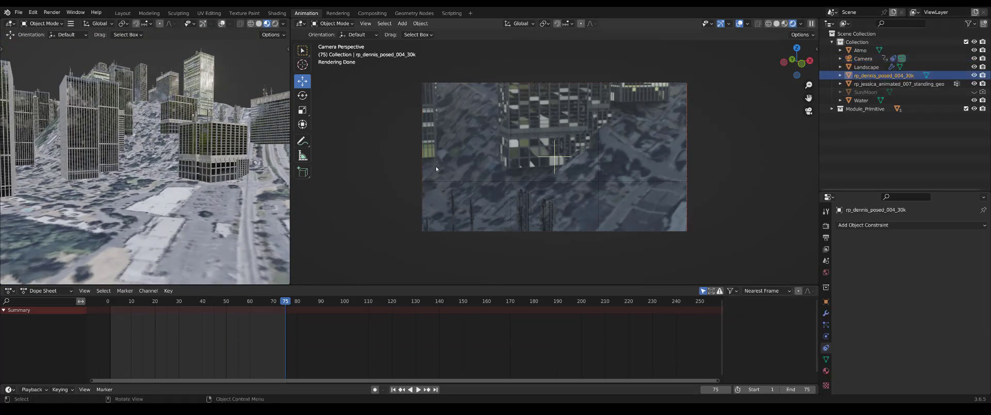
key("KP_Decimal")
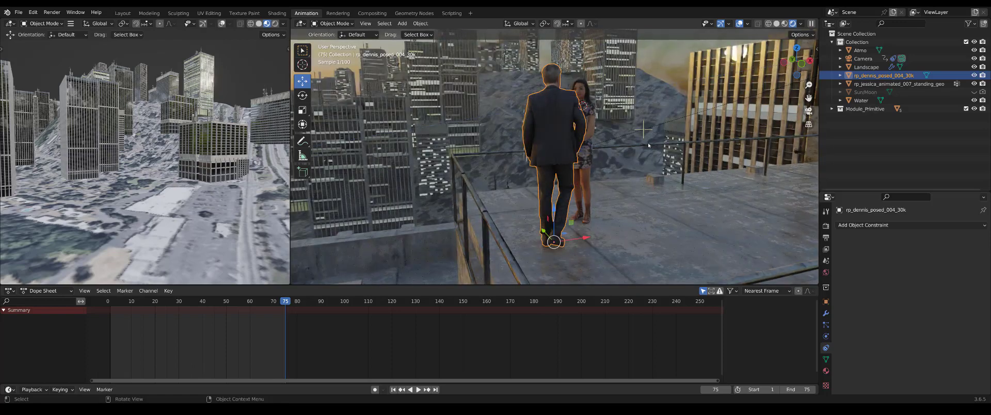
middle_click_drag(648, 143, 574, 158)
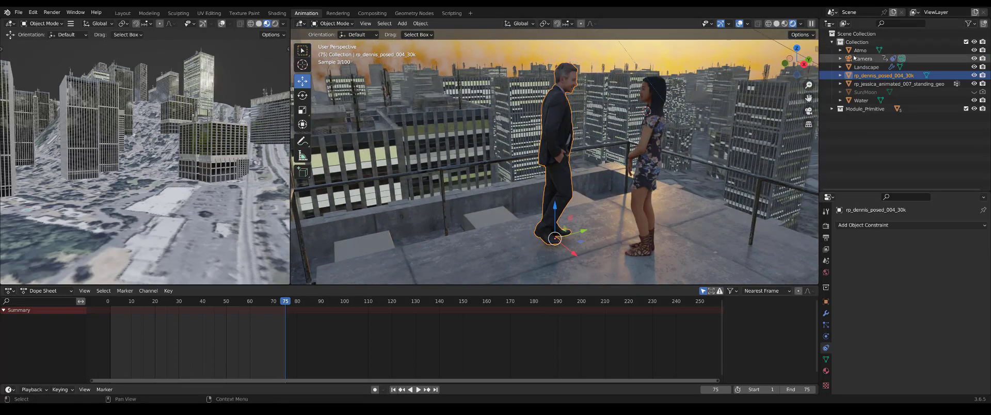
scroll(658, 144, "down", 8)
middle_click_drag(697, 156, 704, 177)
scroll(704, 177, "down", 10)
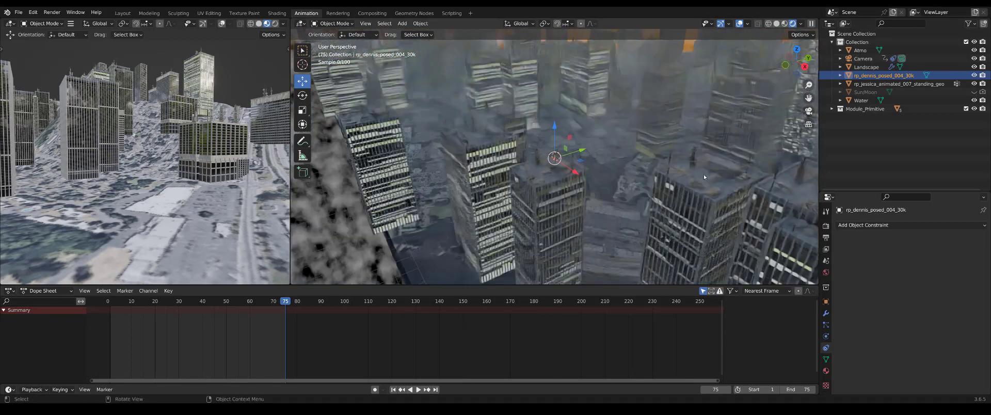
scroll(704, 175, "up", 3)
middle_click_drag(704, 174, 666, 173)
scroll(649, 167, "up", 3)
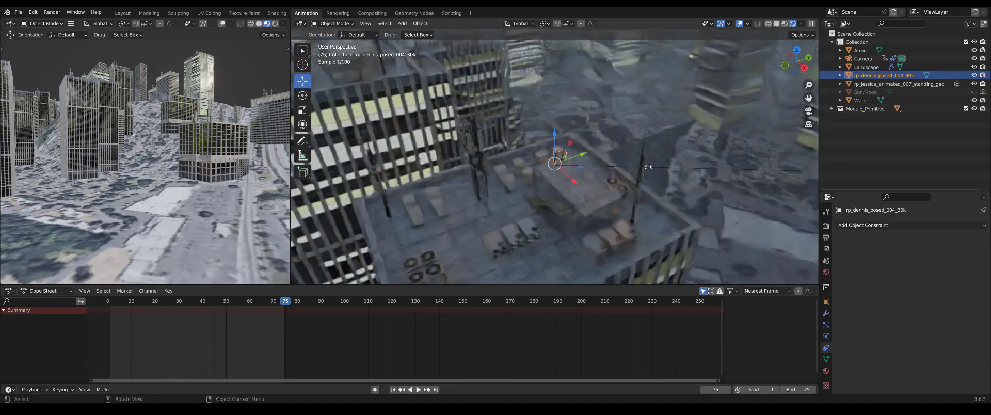
scroll(650, 166, "up", 4)
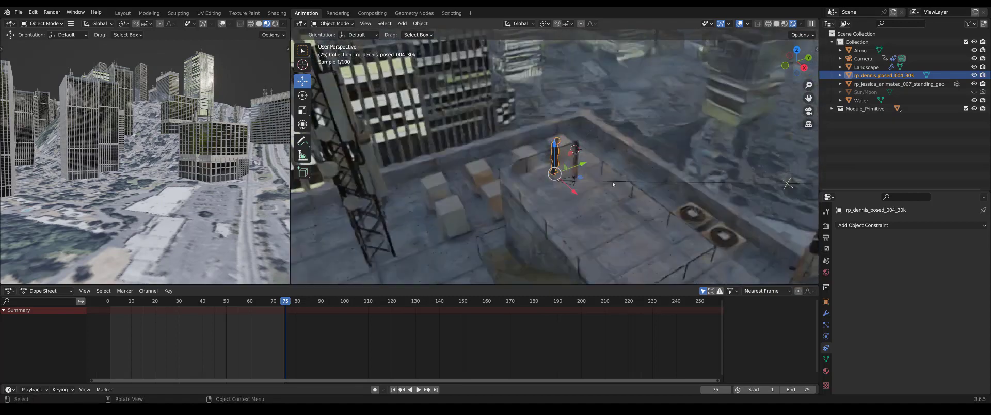
Select the camera on the rooftop, shorten its focus distance to about 0.0019 mi, and expand its viewport display settings
left_click(573, 182)
left_click_drag(787, 184, 627, 185)
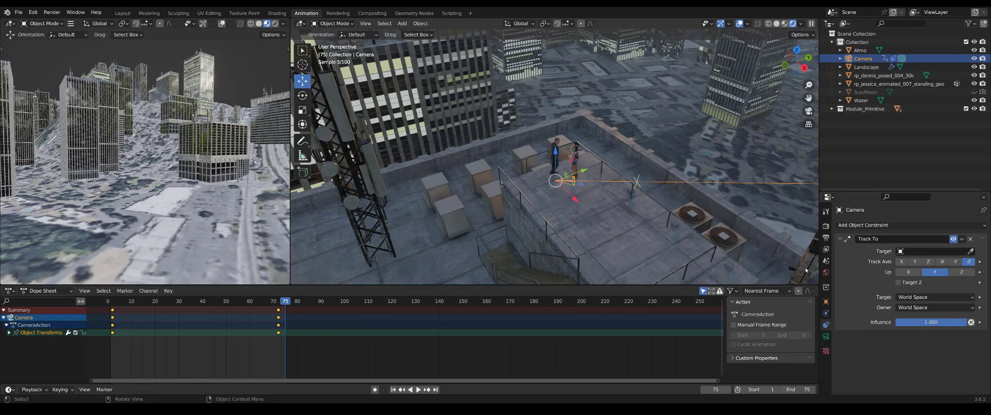
left_click(826, 336)
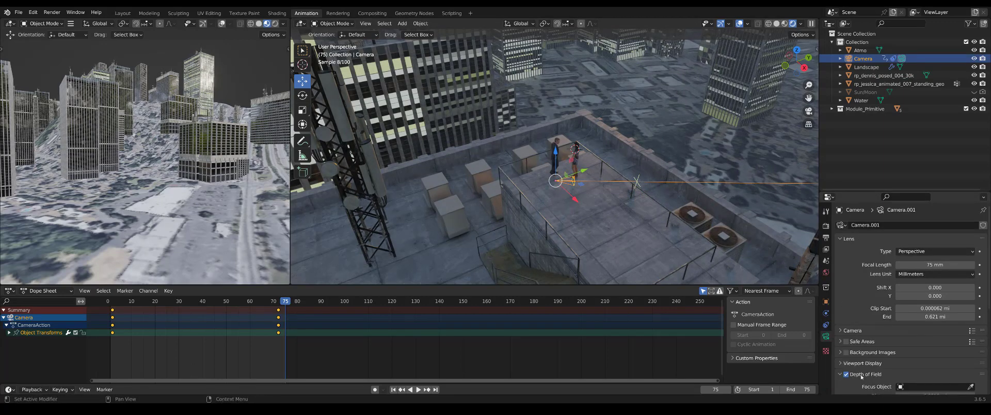
scroll(861, 378, "down", 5)
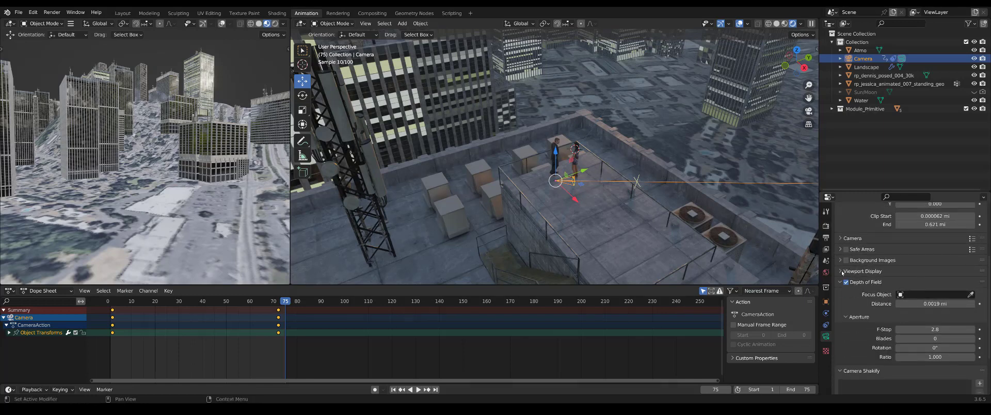
left_click(843, 272)
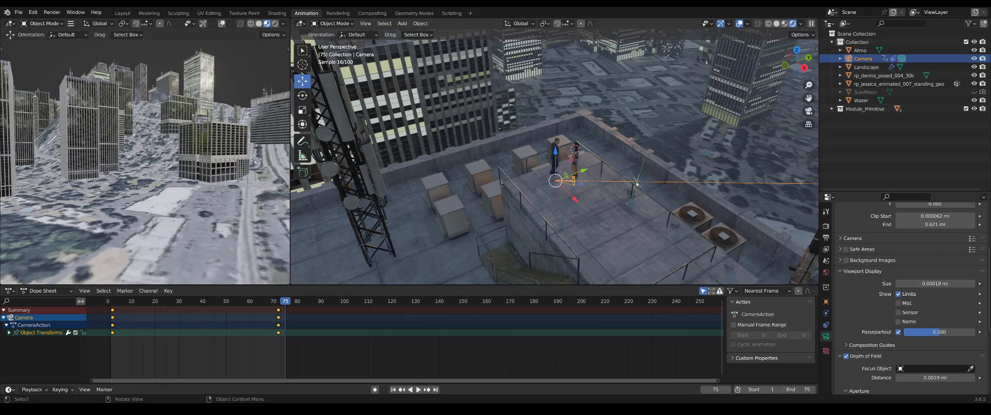
Adjust the camera's focus distance to just under 0.0024 mi while checking the shot through the camera view
left_click_drag(637, 181, 658, 183)
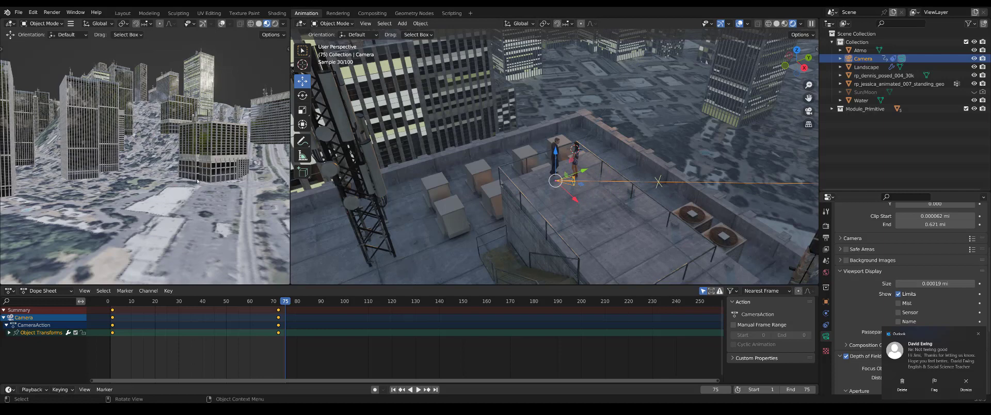
key("KP_0")
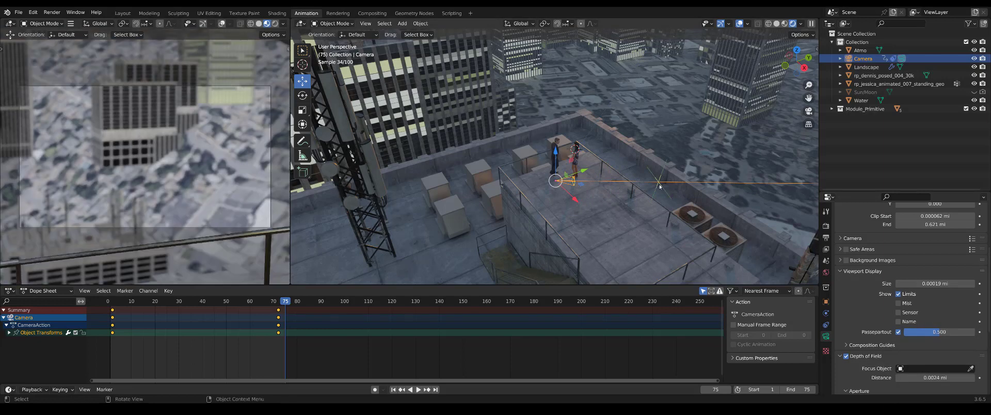
mouse_move(659, 186)
left_mouse_down()
mouse_move(643, 187)
mouse_move(717, 198)
mouse_move(577, 189)
mouse_move(689, 190)
mouse_move(605, 196)
mouse_move(655, 188)
left_mouse_up()
Remove the Track To constraint from the camera
left_click(826, 327)
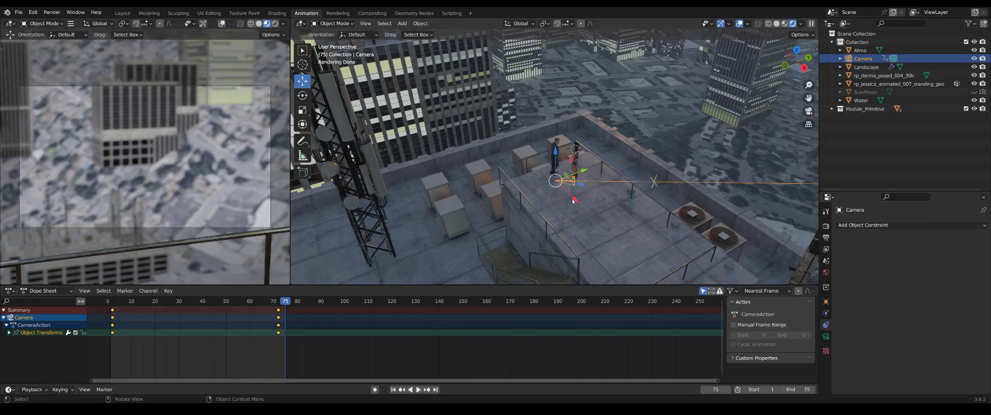
middle_click_drag(574, 158, 580, 179)
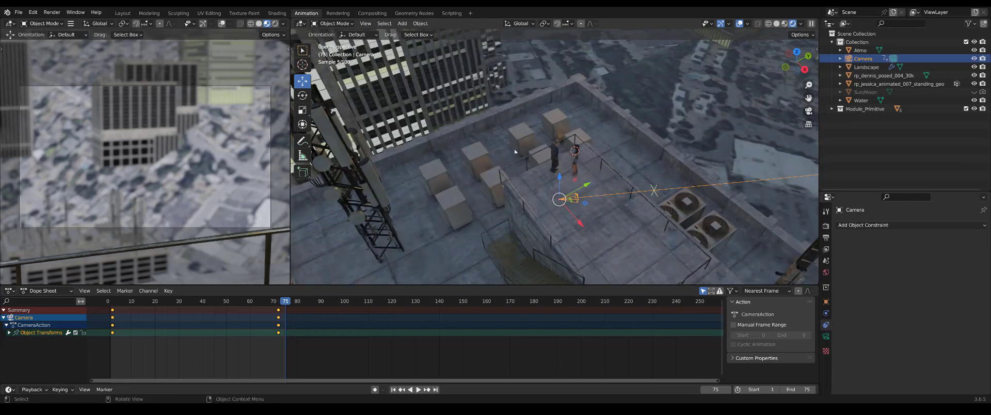
Add an empty at the 3D cursor beside the standing woman and name it Camera Target
key("shift+a")
mouse_move(515, 150)
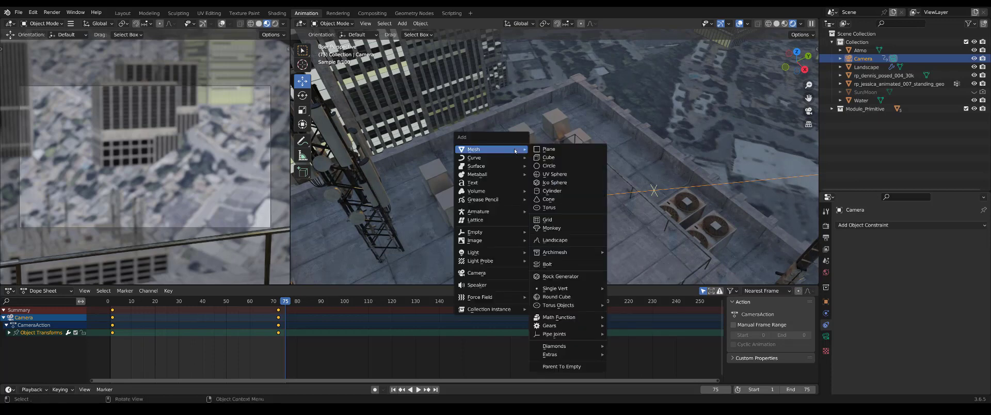
mouse_move(479, 232)
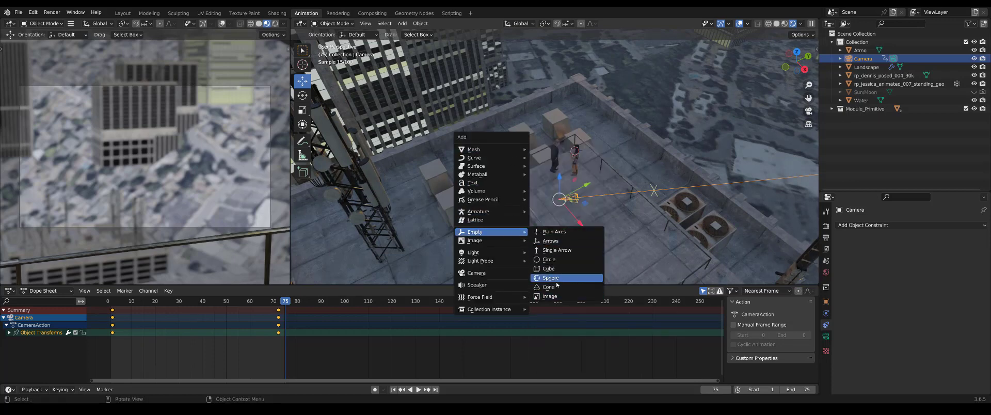
left_click(556, 237)
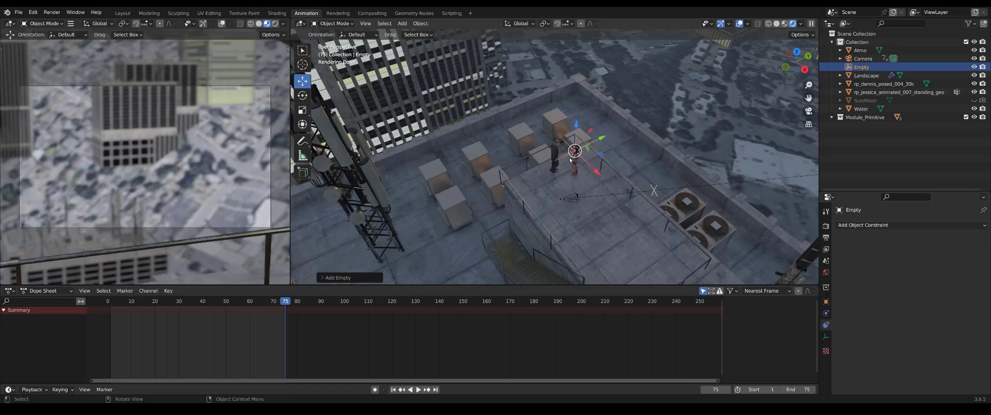
double_click(862, 68)
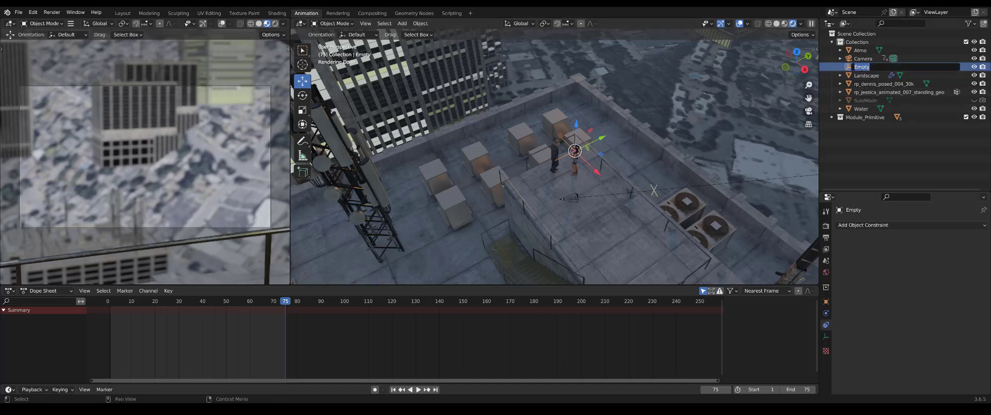
type("Camera Target")
key("Return")
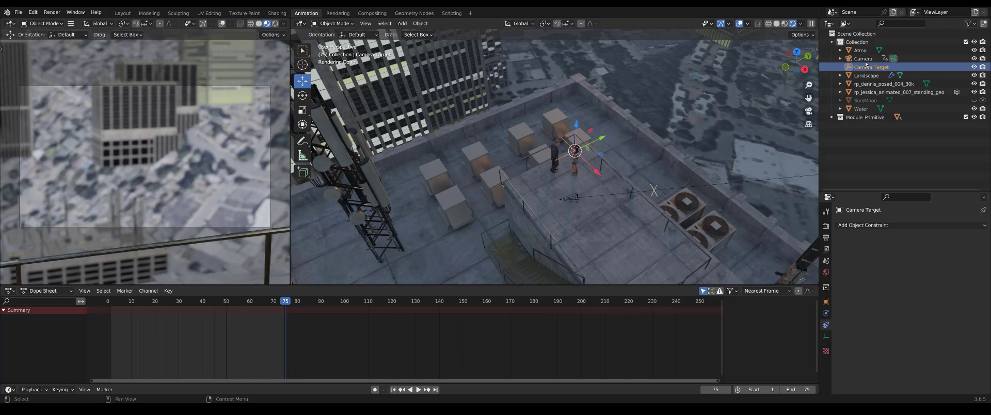
Add a Track To constraint to the camera with Camera Target as its target
left_click(866, 59)
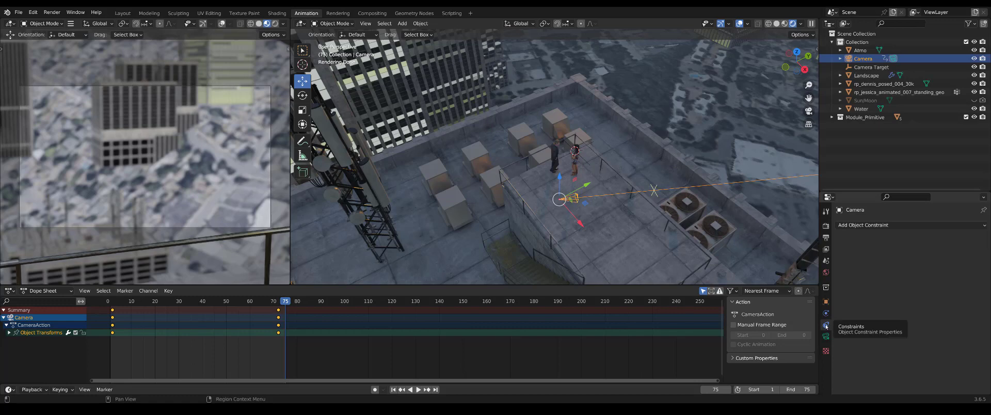
left_click(867, 225)
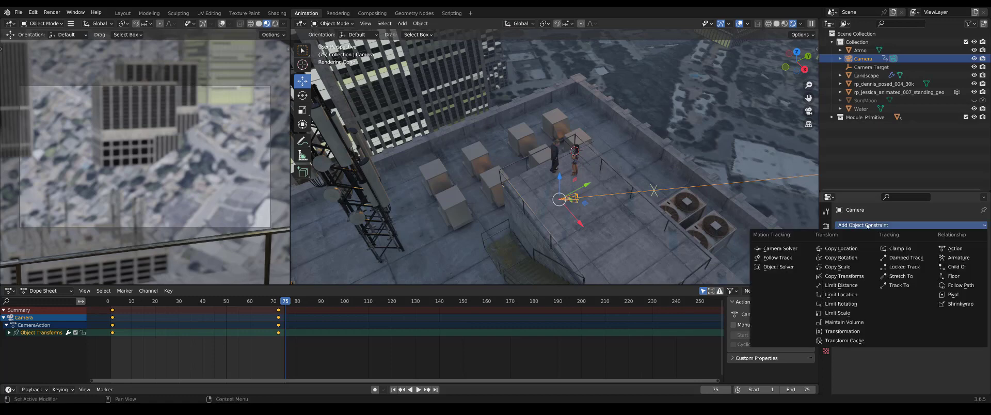
left_click(896, 226)
left_click(895, 225)
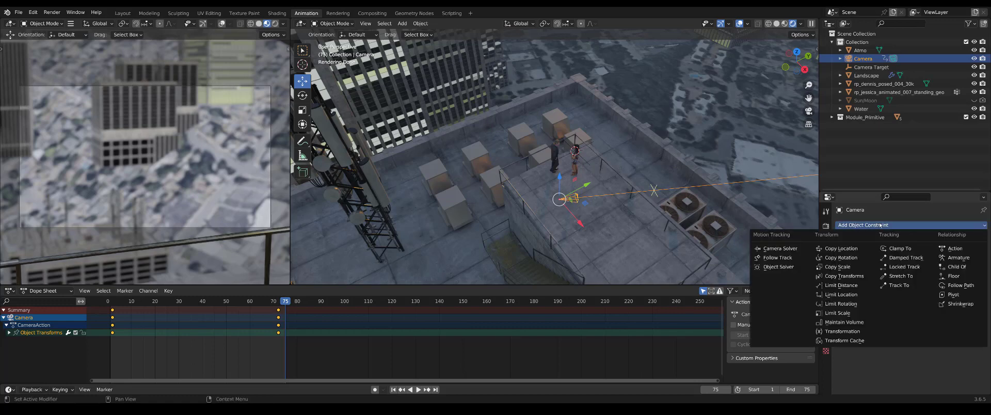
left_click(896, 285)
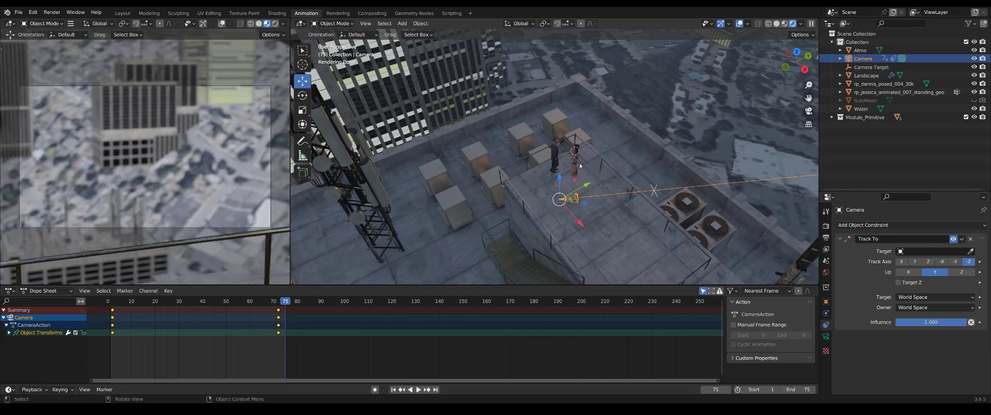
left_click(922, 253)
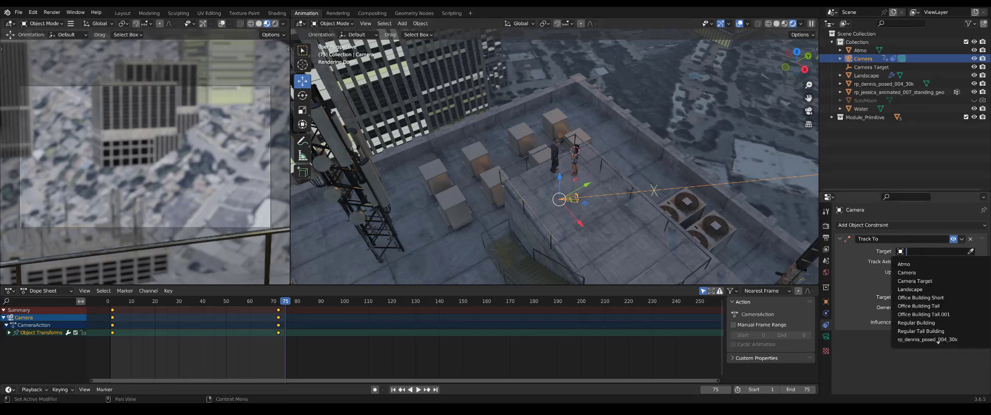
left_click(915, 281)
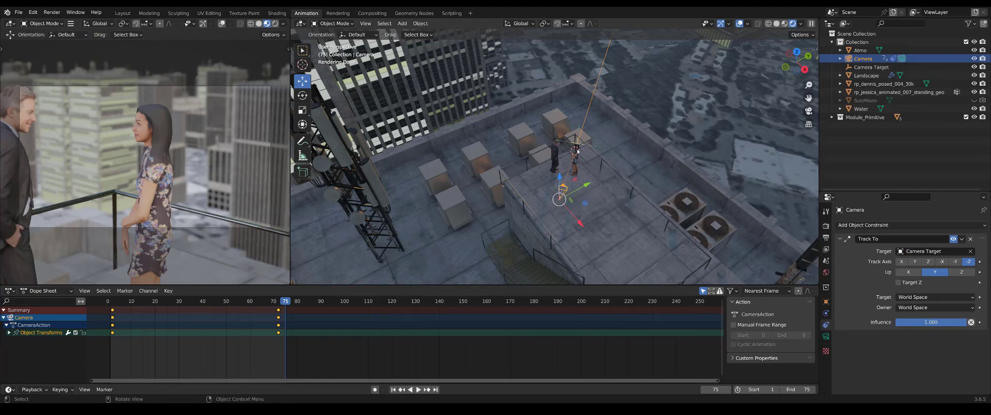
Move the camera freely across the rooftop to reframe the two characters while it tracks Camera Target
left_click(591, 147)
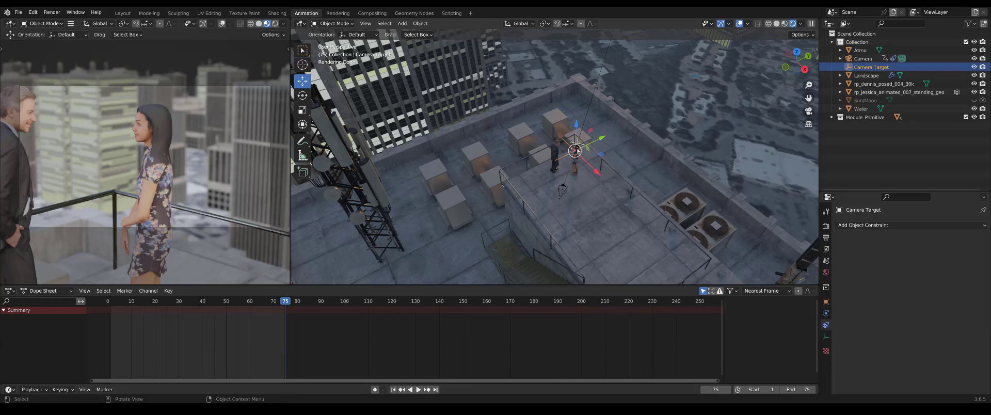
left_click(562, 190)
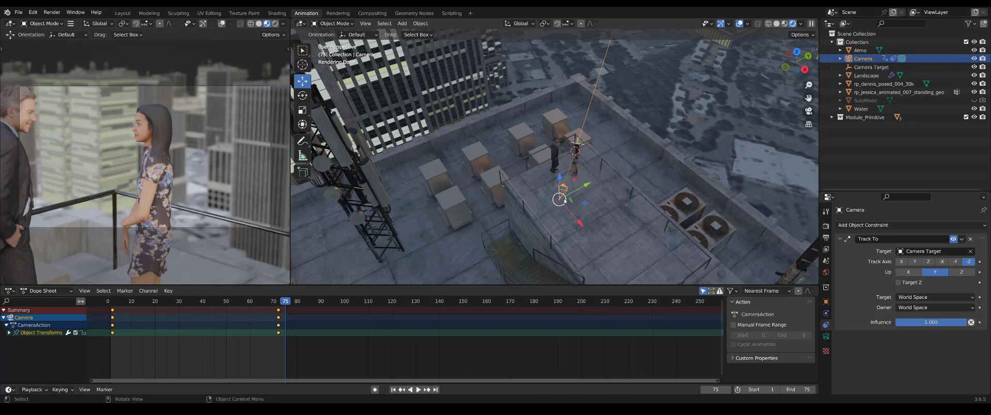
left_click_drag(565, 201, 470, 176)
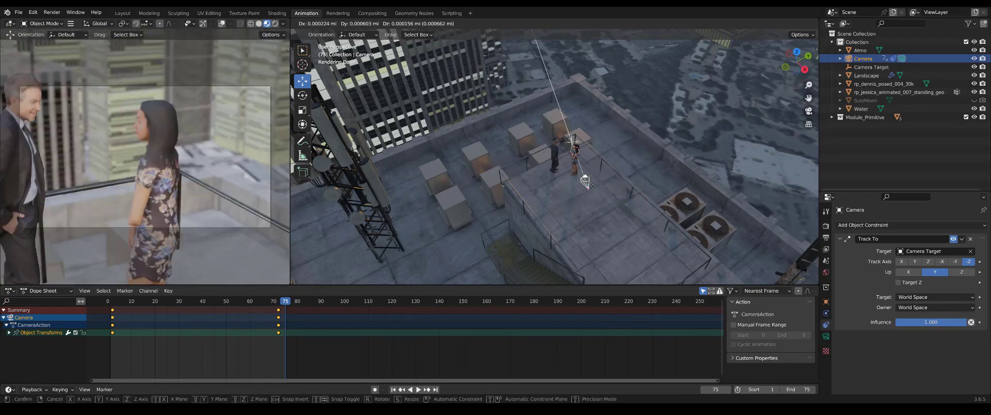
left_click(590, 210)
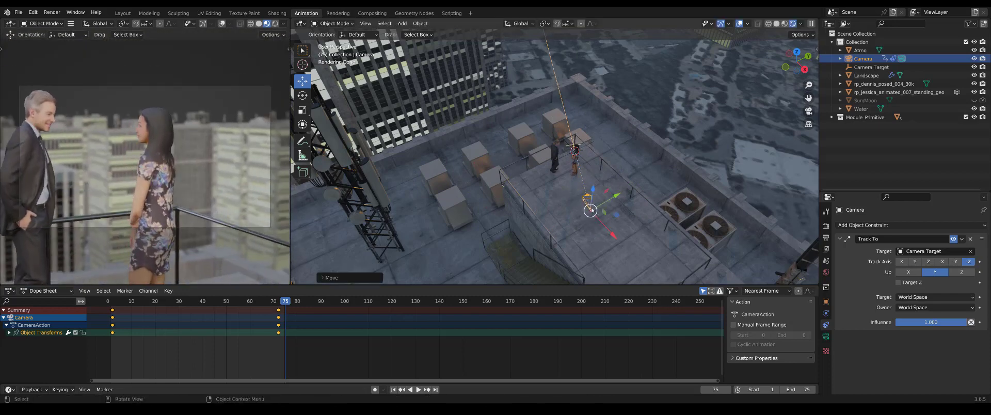
Shift Camera Target along the Y axis toward the man, and reposition the camera farther back to frame both characters
left_click(574, 150)
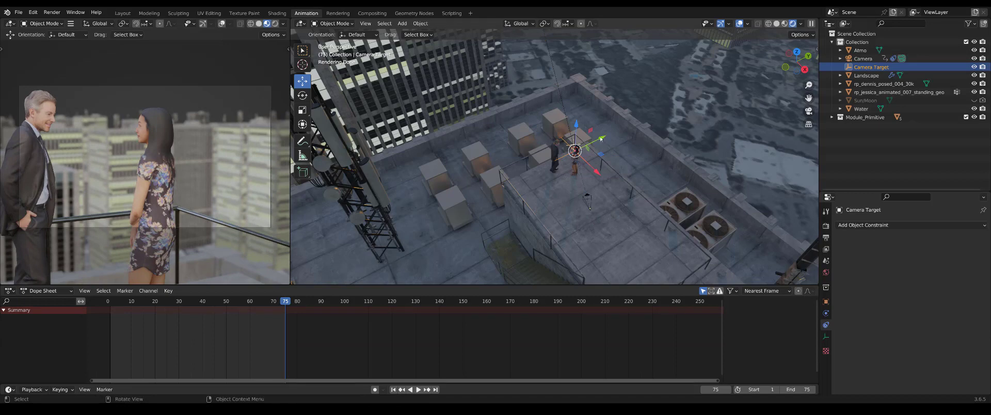
left_click_drag(601, 139, 573, 127)
left_click(586, 200)
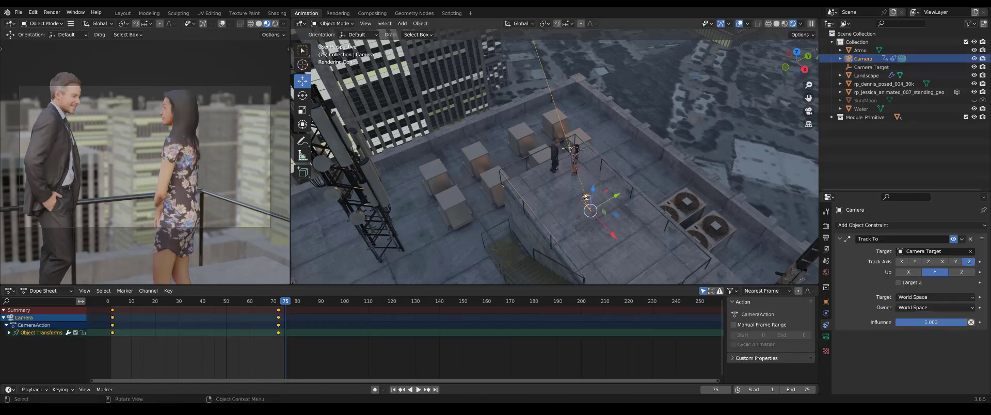
key("g")
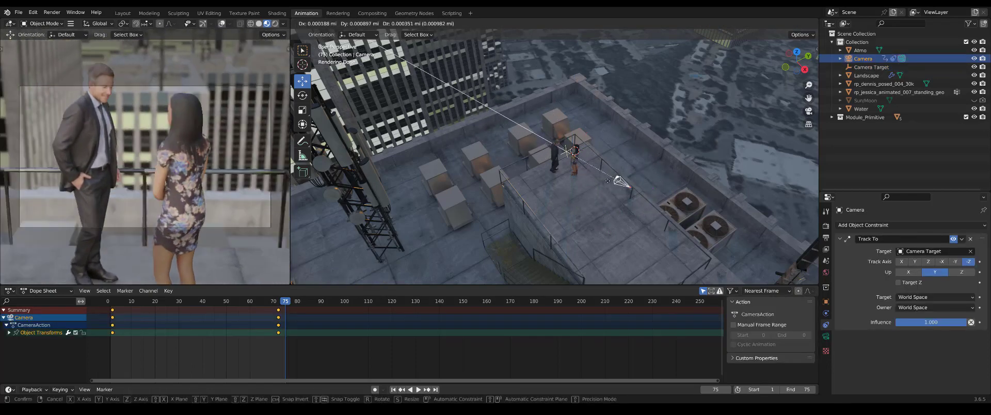
left_click(567, 218)
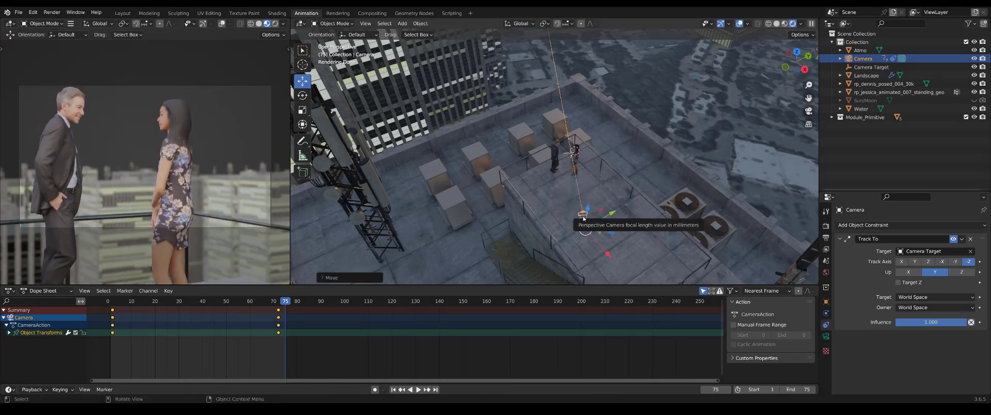
Set Camera Target as the focus object in the camera's depth of field settings
left_click(827, 338)
scroll(884, 318, "down", 10)
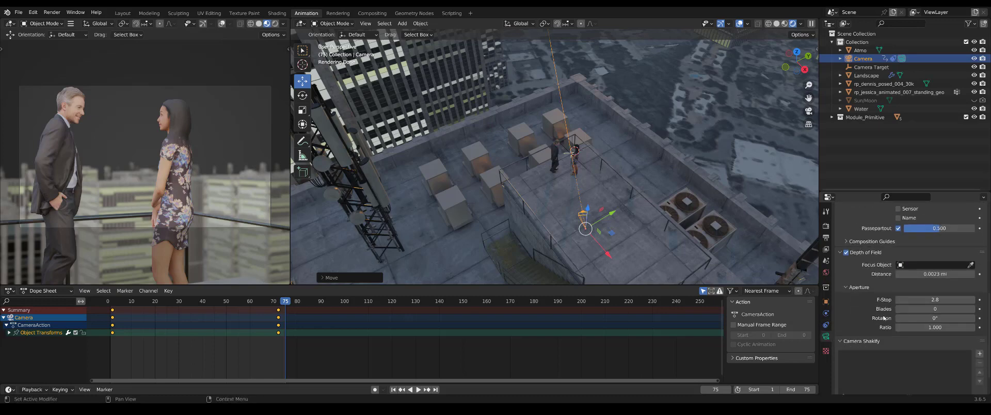
scroll(884, 318, "down", 2)
left_click(925, 235)
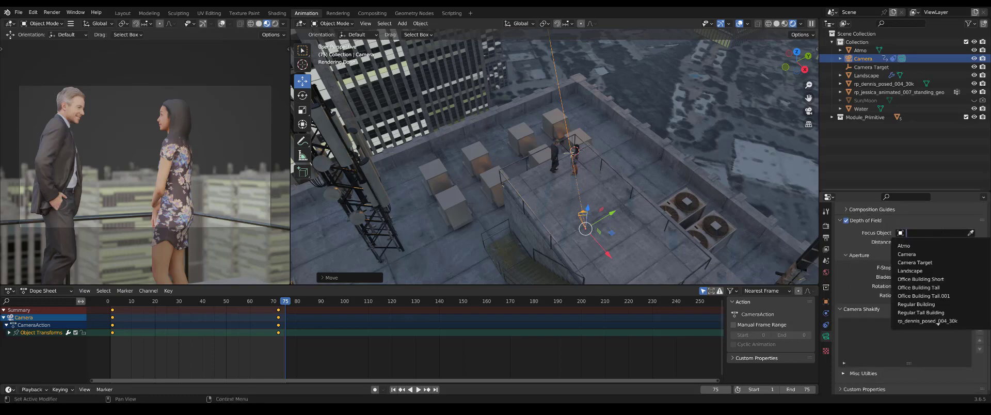
left_click(919, 262)
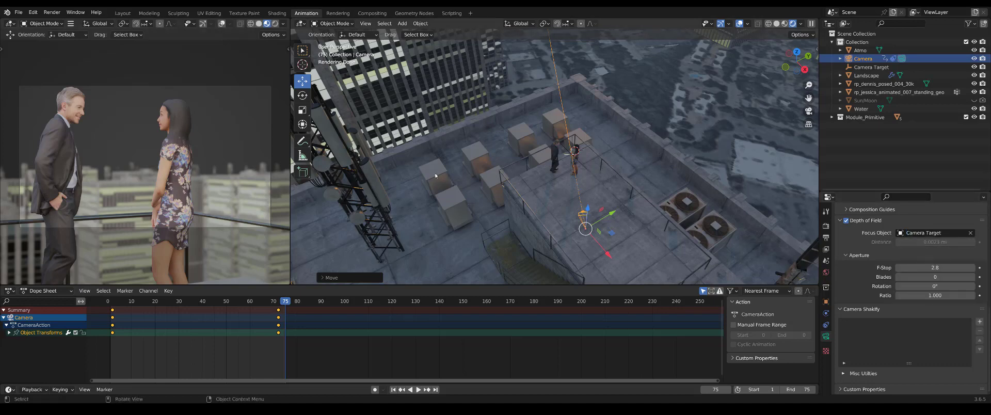
Raise Camera Target and shift it over to the standing woman's head, checking its placement up close
left_click(572, 145)
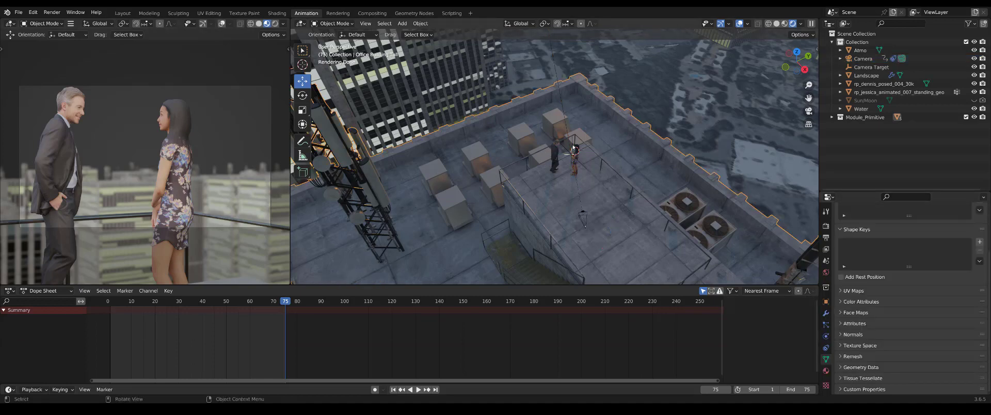
left_click(572, 147)
left_click(567, 155)
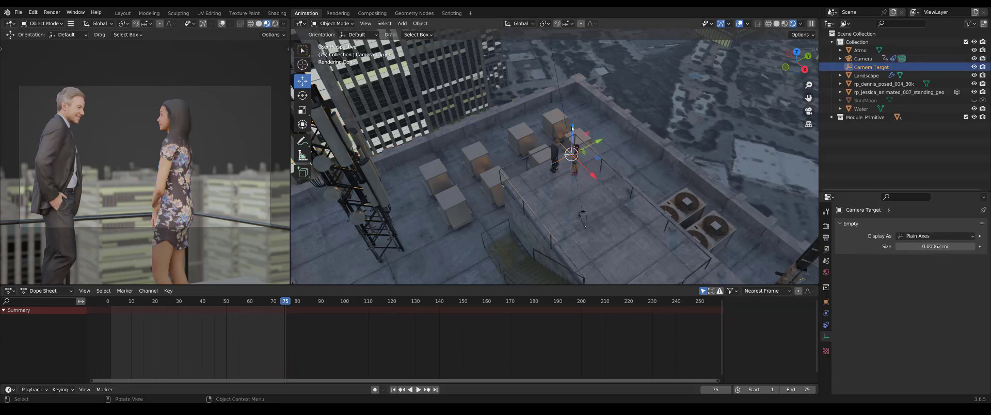
left_click_drag(573, 128, 603, 135)
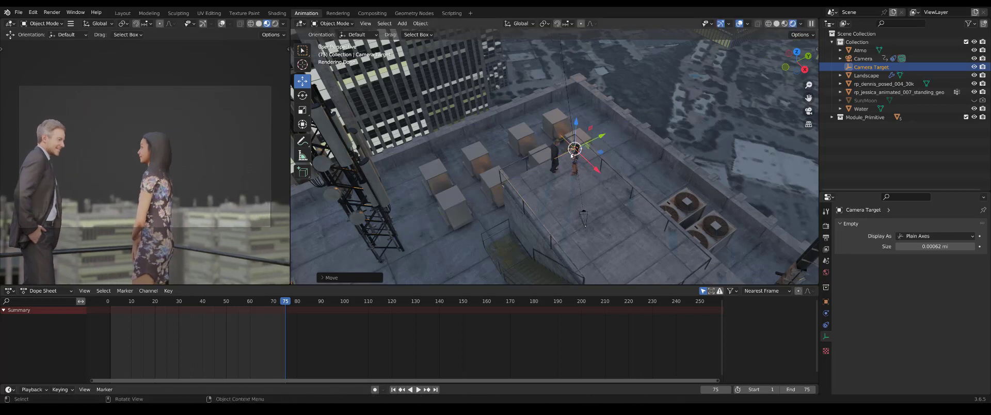
scroll(572, 156, "up", 6)
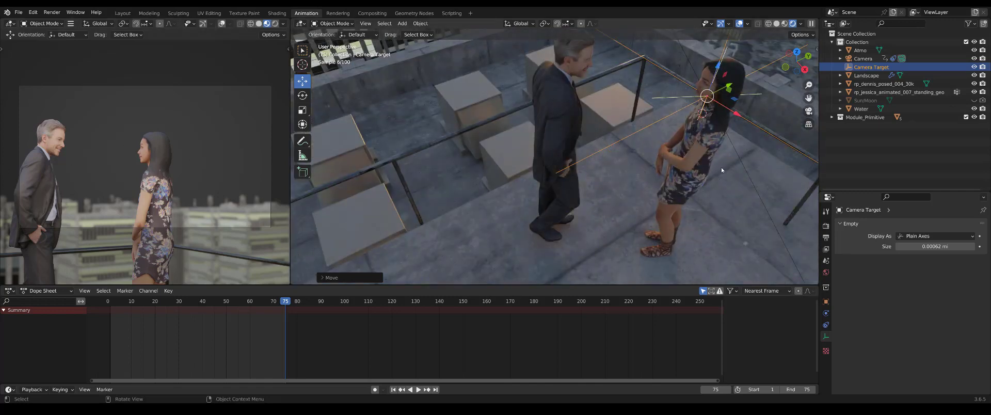
scroll(707, 203, "down", 11)
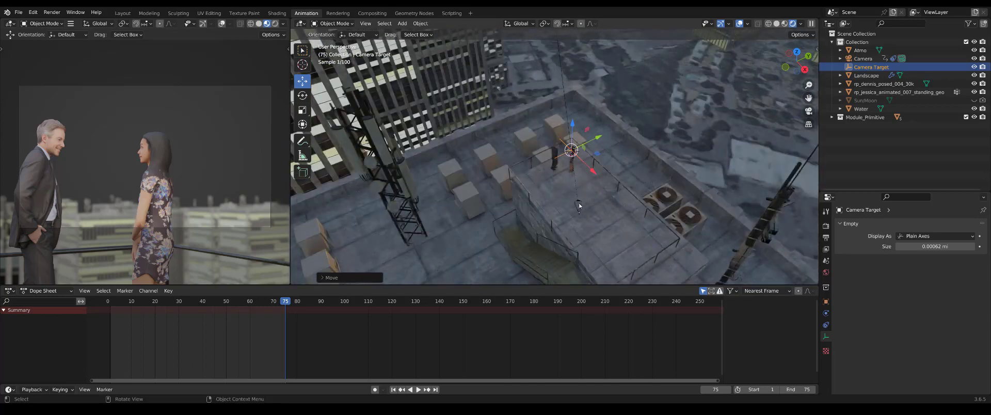
Move the camera around the rooftop to a position behind the woman, facing the man
left_click(579, 205)
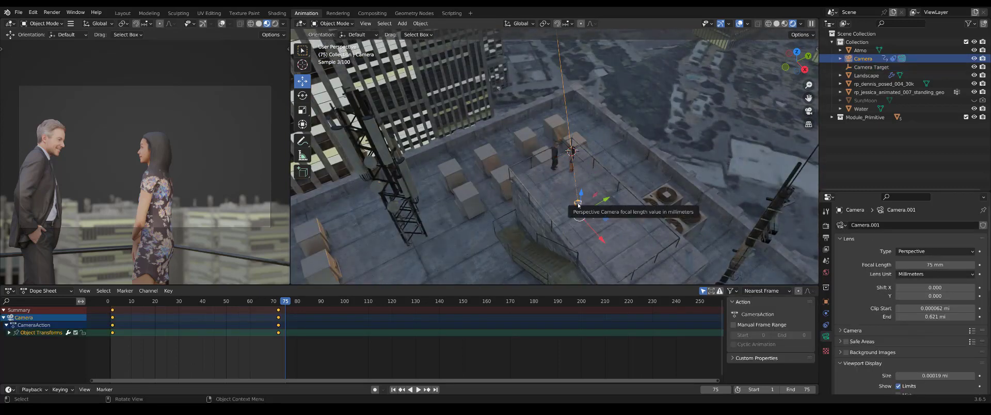
key("g")
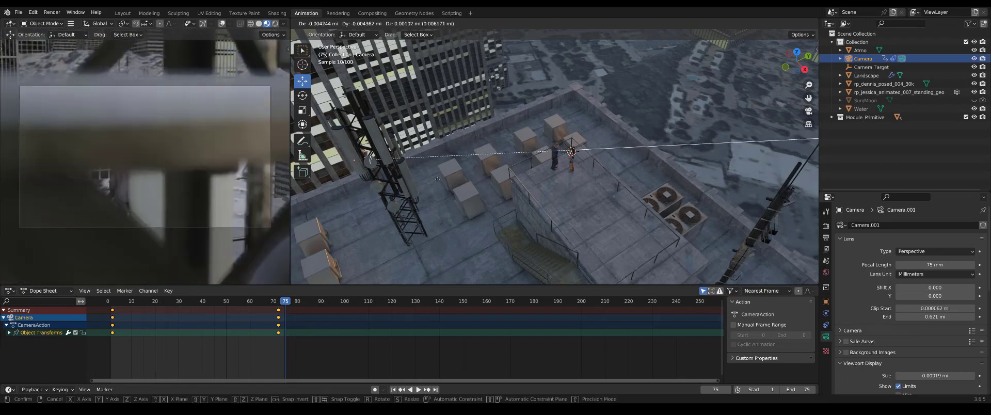
left_click(604, 197)
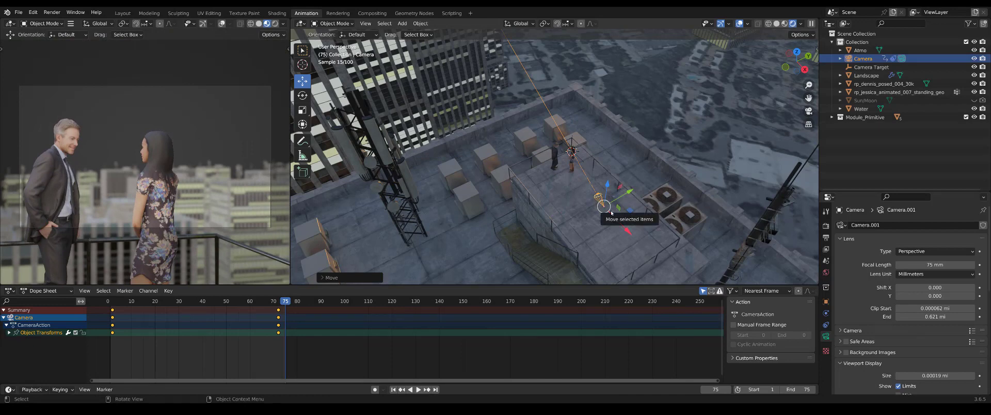
key("g")
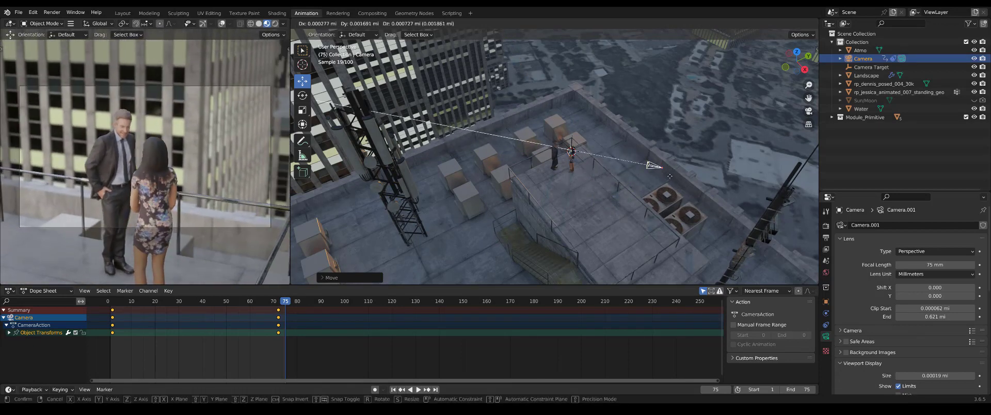
left_click(670, 177)
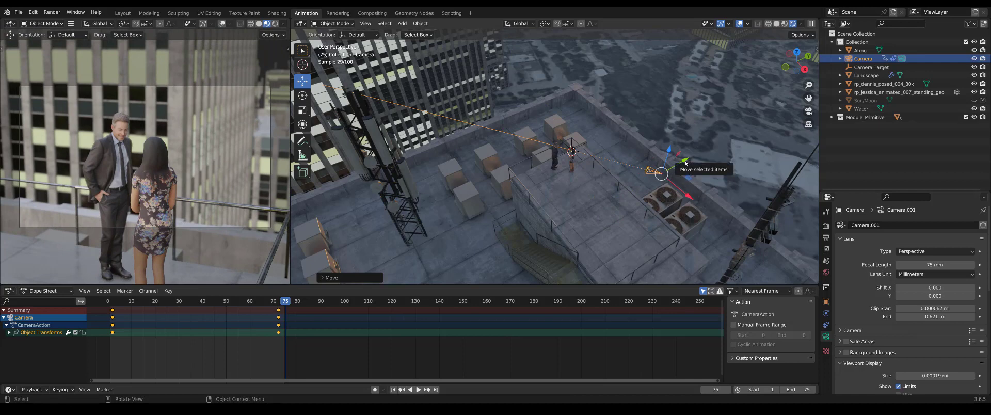
Push the camera in along its local Z axis for a close over-the-shoulder shot behind the woman
key("g")
key("z")
key("z")
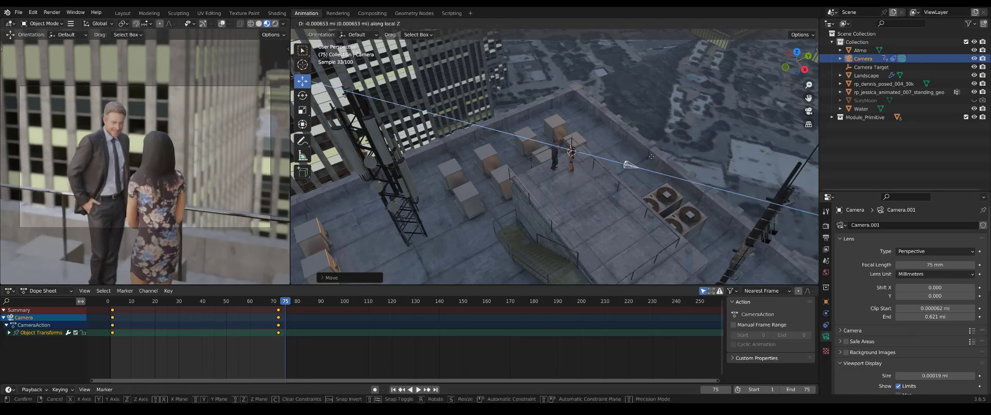
left_click(624, 174)
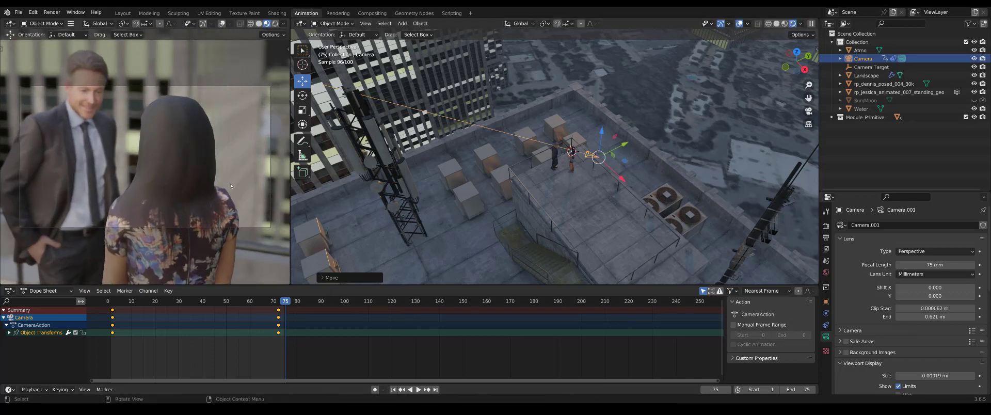
Shift Camera Target slightly toward the man to bring him nearer the centre of the shot
left_click(565, 147)
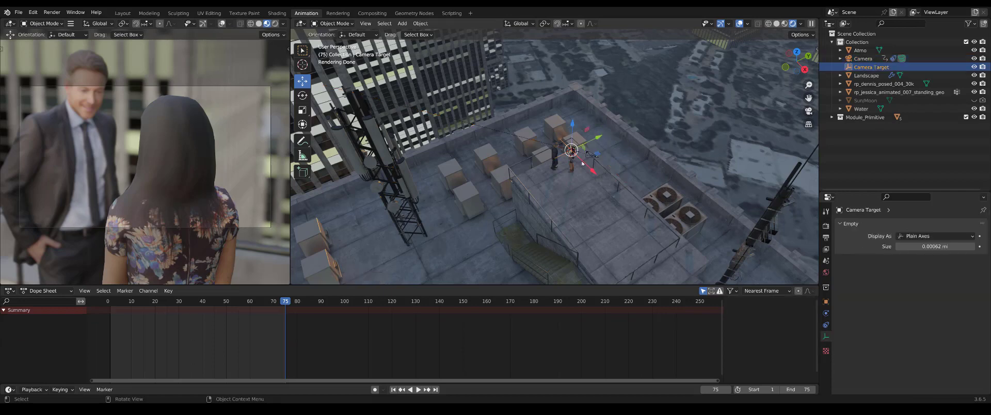
mouse_move(582, 163)
left_mouse_down()
mouse_move(567, 156)
mouse_move(579, 164)
left_mouse_up()
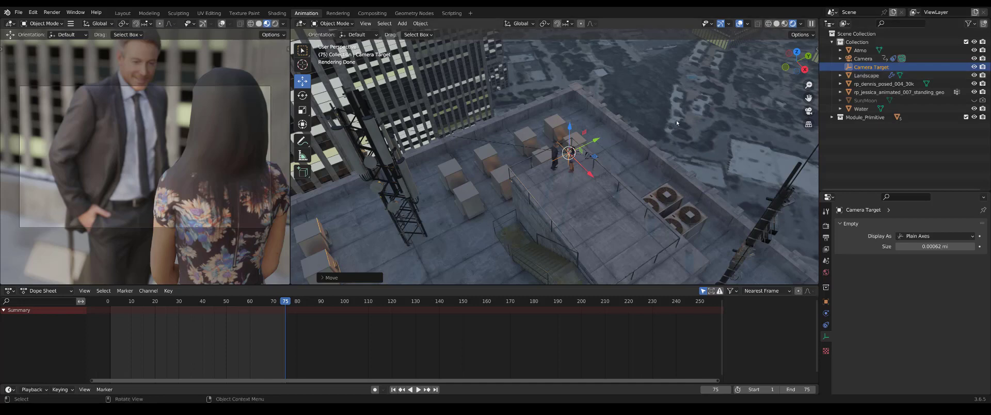
middle_click_drag(675, 172, 679, 167)
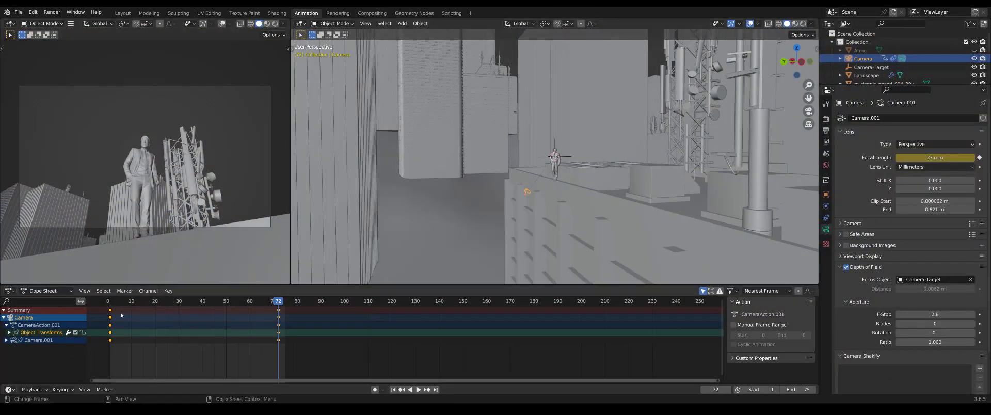
Play and scrub the rooftop man's shot between frames 1 and 72 to examine the camera move and focal length animation
key("space")
left_click_drag(280, 311, 138, 315)
key("space")
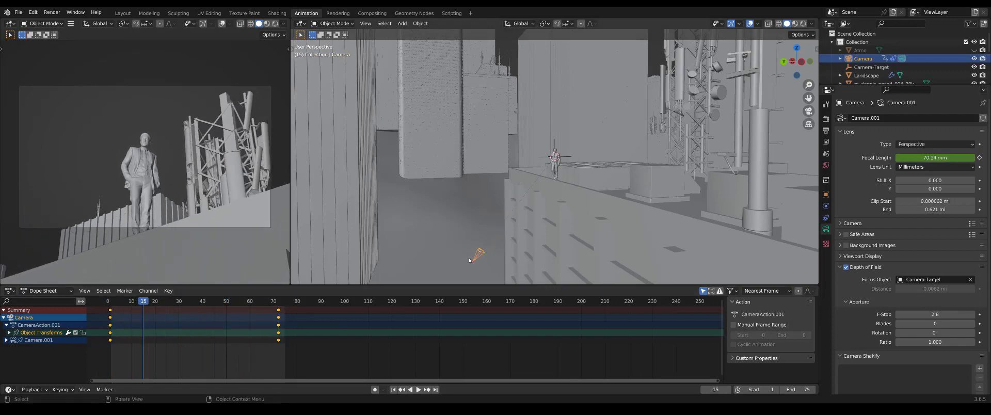
left_click_drag(137, 305, 115, 307)
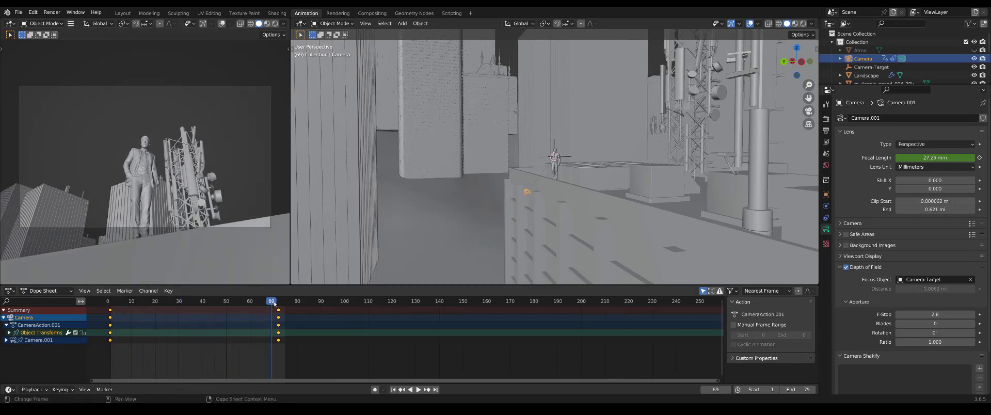
mouse_move(274, 304)
left_mouse_down()
mouse_move(206, 303)
mouse_move(279, 305)
left_mouse_up()
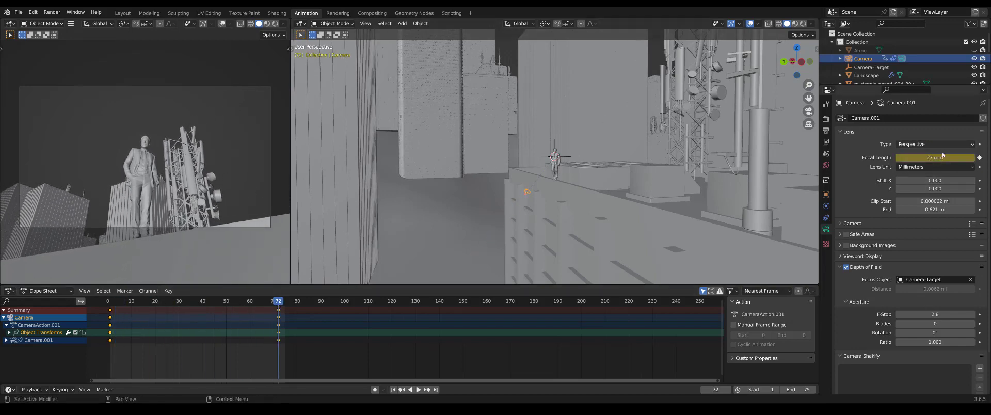
left_click_drag(272, 303, 110, 320)
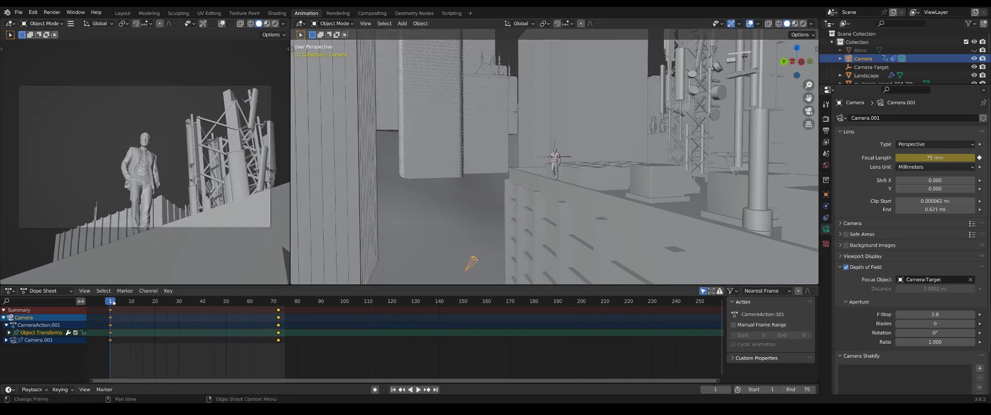
key("space")
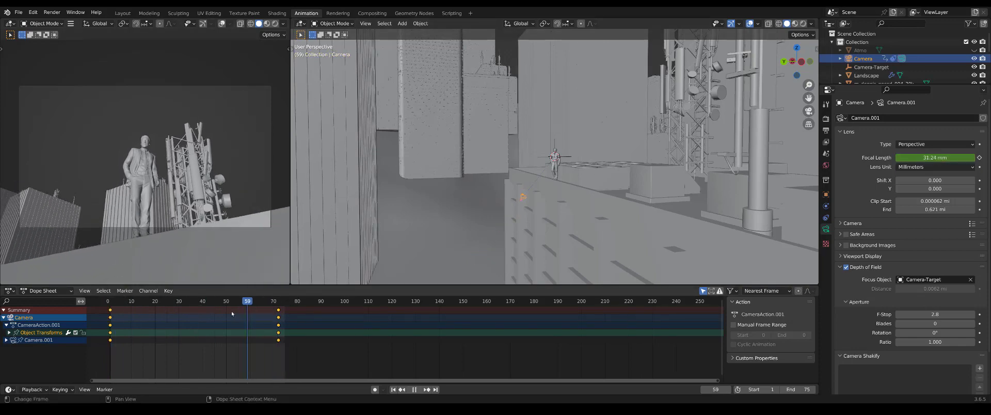
left_click_drag(231, 311, 278, 310)
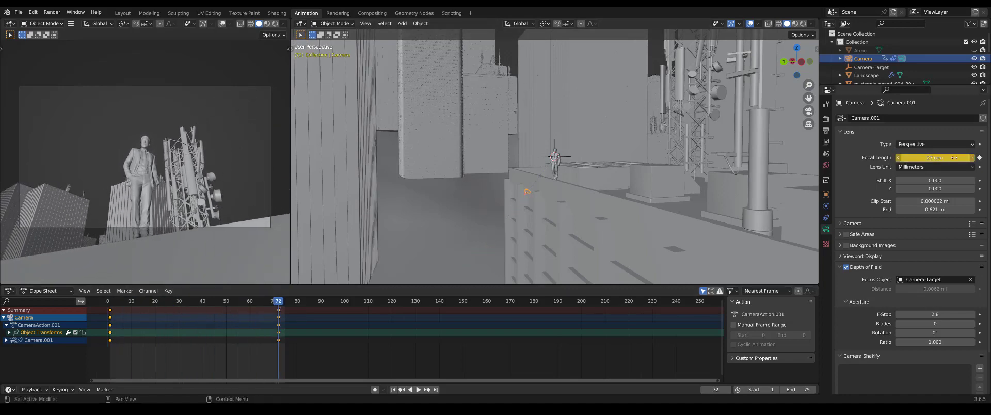
key("space")
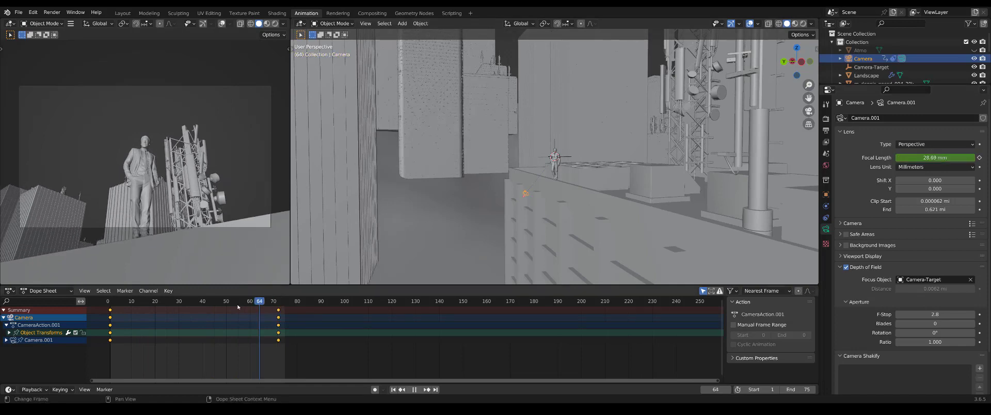
left_click_drag(124, 314, 111, 313)
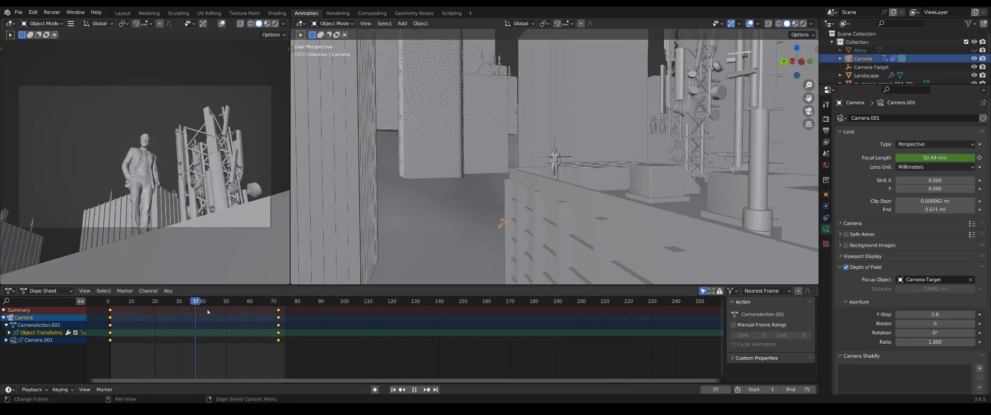
left_click_drag(249, 311, 280, 312)
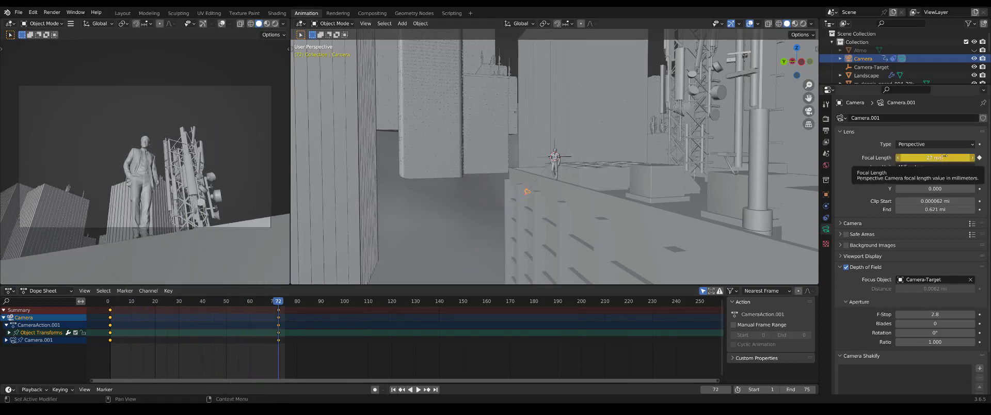
Replay and scrub the rooftop shot up to frame 72, checking the camera's path relative to Camera-Target and the man's framing
left_click_drag(276, 304, 111, 319)
key("space")
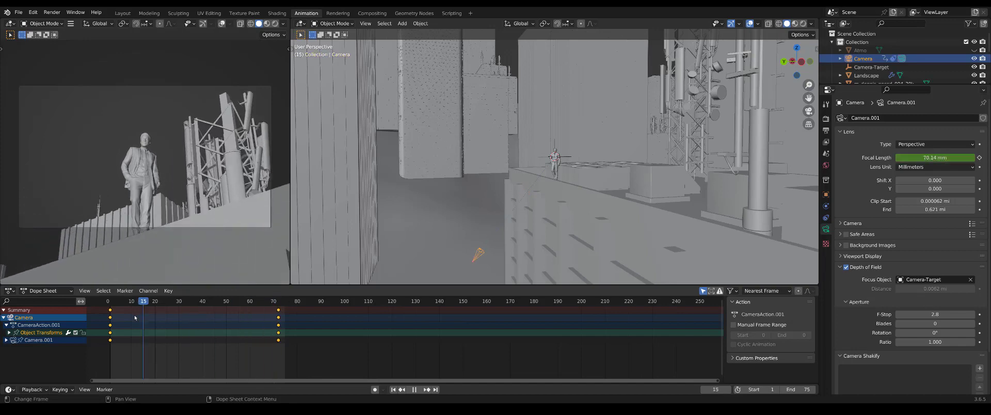
left_click_drag(135, 318, 279, 318)
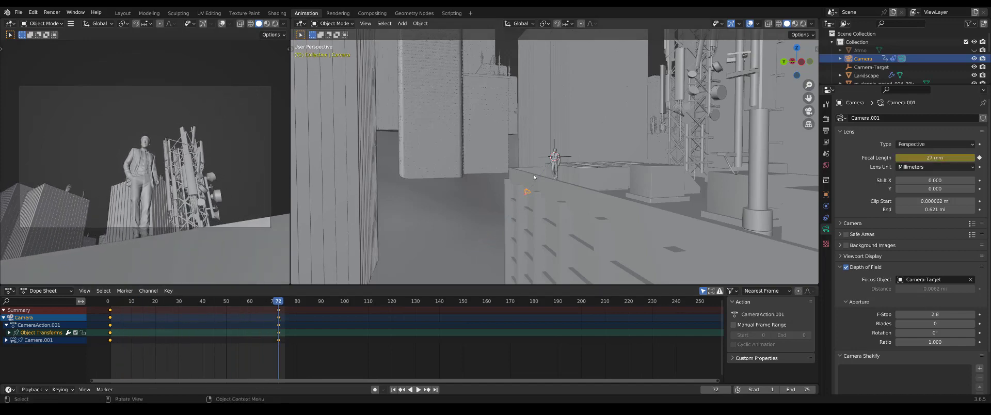
left_click(555, 144)
left_click(556, 152)
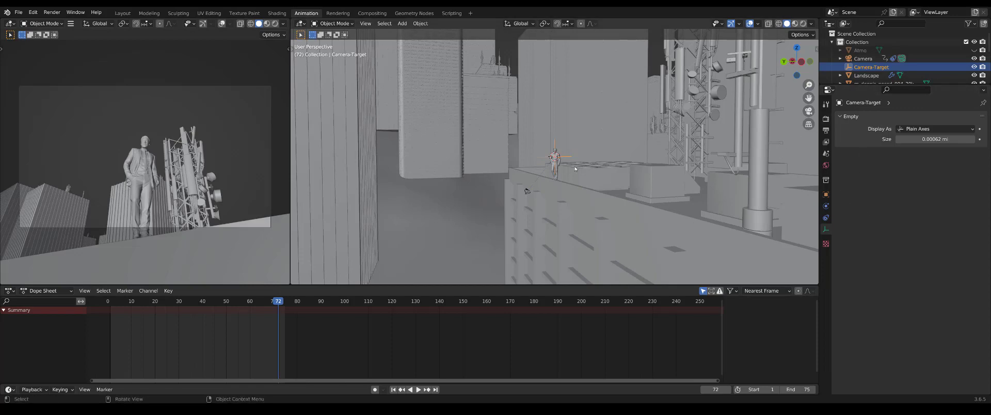
left_click(527, 191)
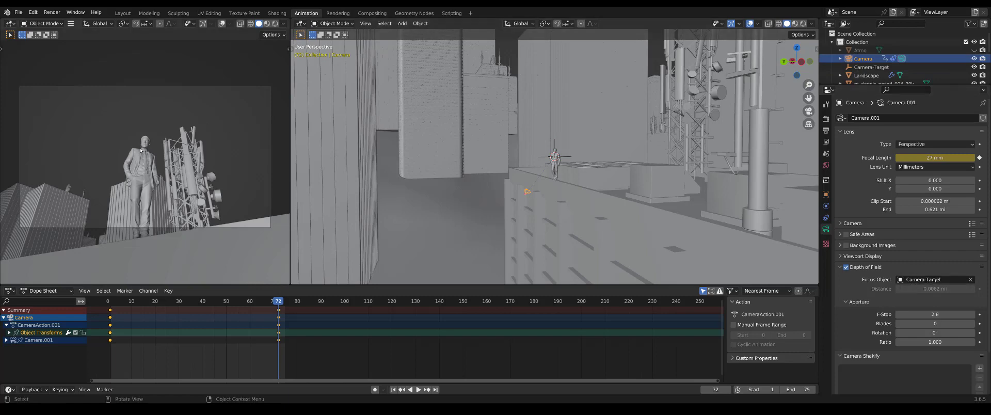
key("space")
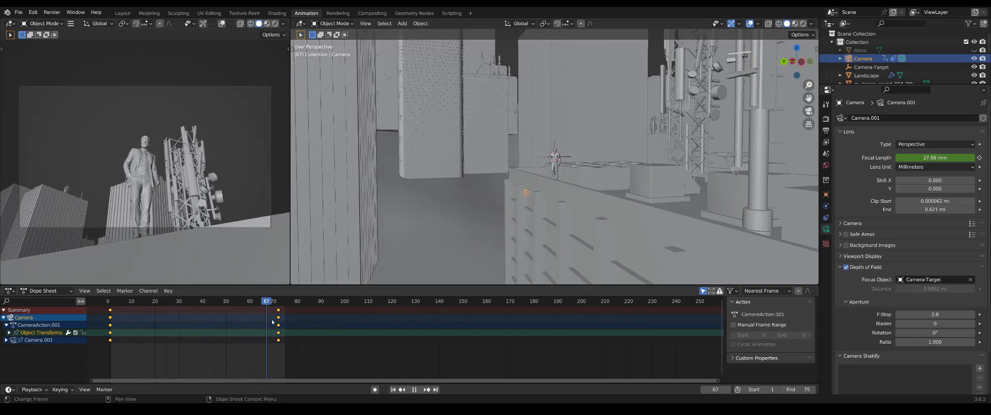
left_click_drag(114, 332, 277, 317)
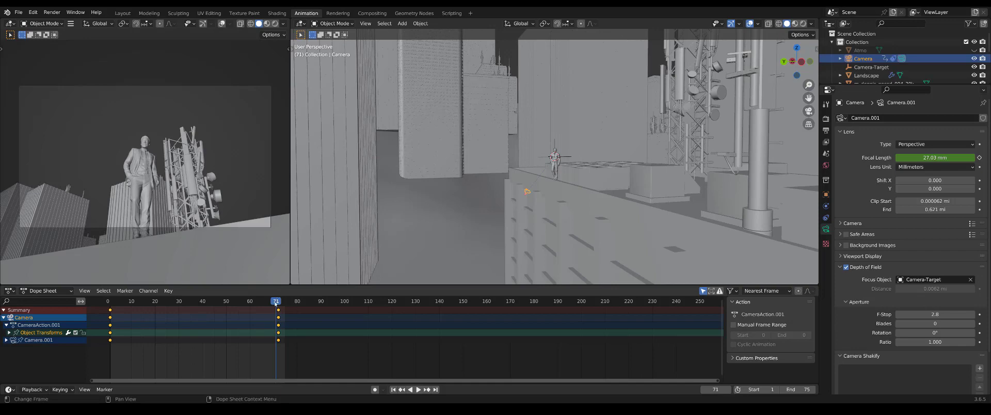
left_click_drag(278, 309, 217, 323)
Review the camera's Track To constraint and depth of field focus object, along with the Camera-Target empty's settings
left_click(826, 217)
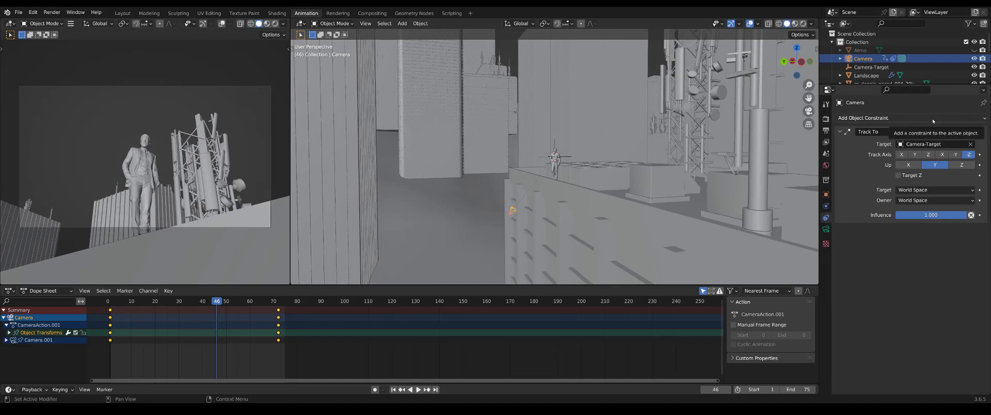
left_click_drag(216, 305, 141, 308)
left_click(545, 160)
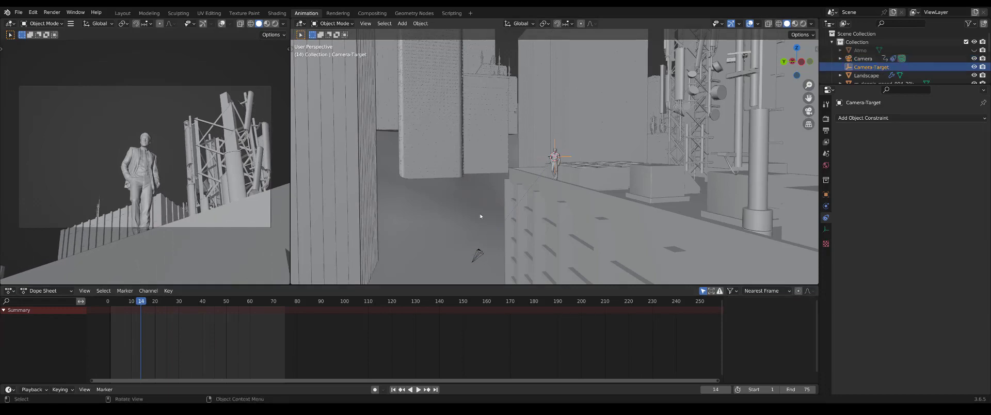
left_click(478, 254)
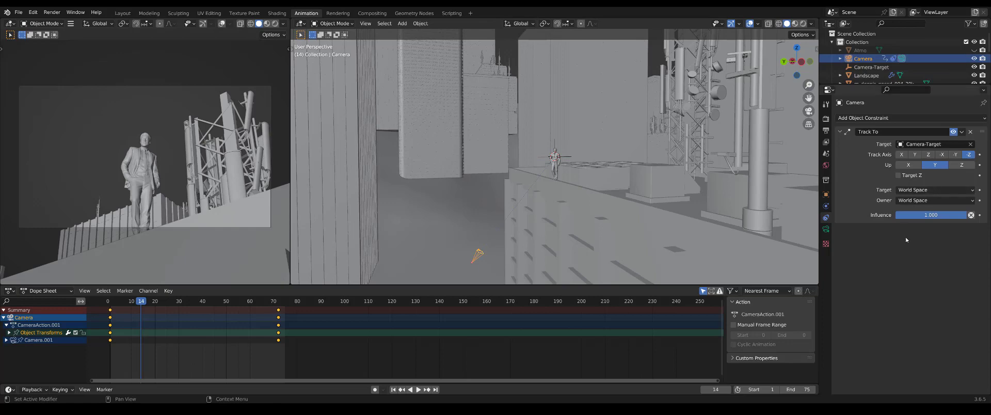
left_click(827, 230)
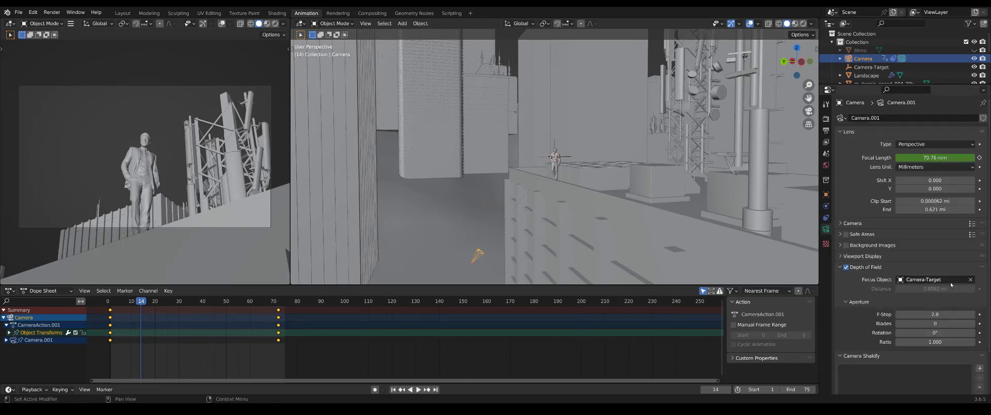
left_click(570, 158)
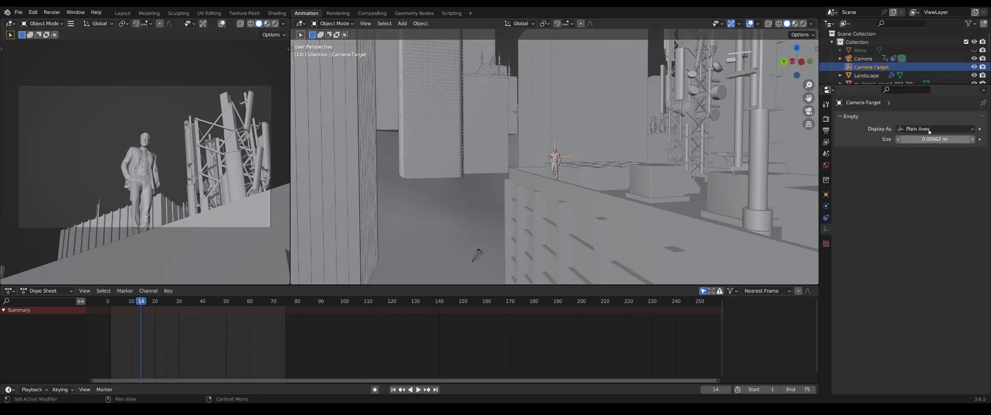
left_click(867, 59)
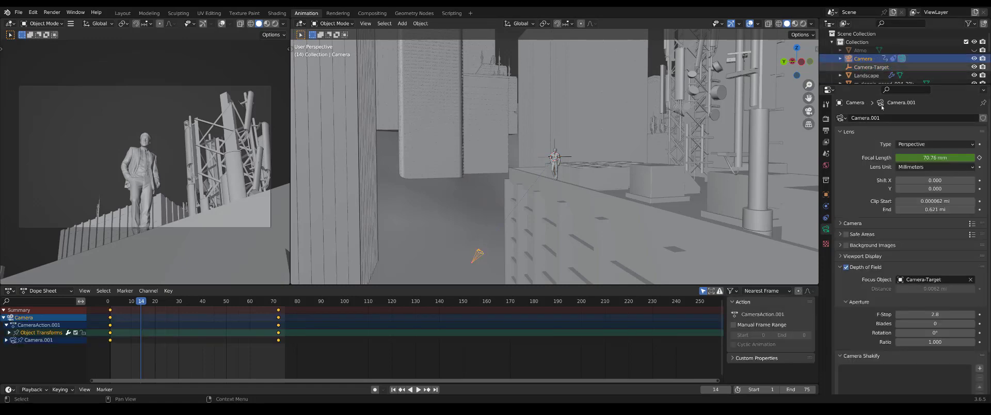
left_click(826, 217)
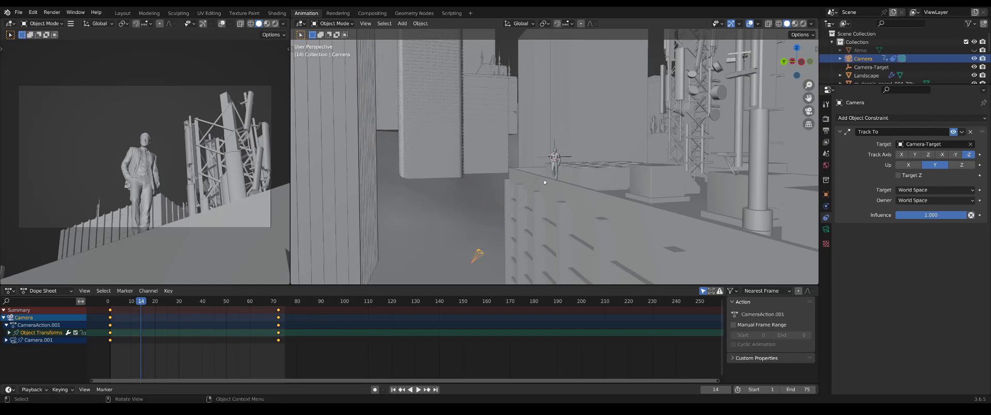
left_click(827, 231)
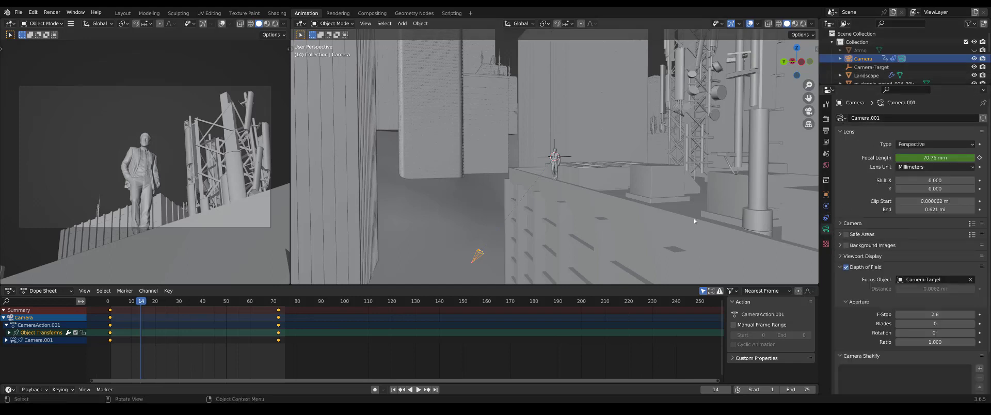